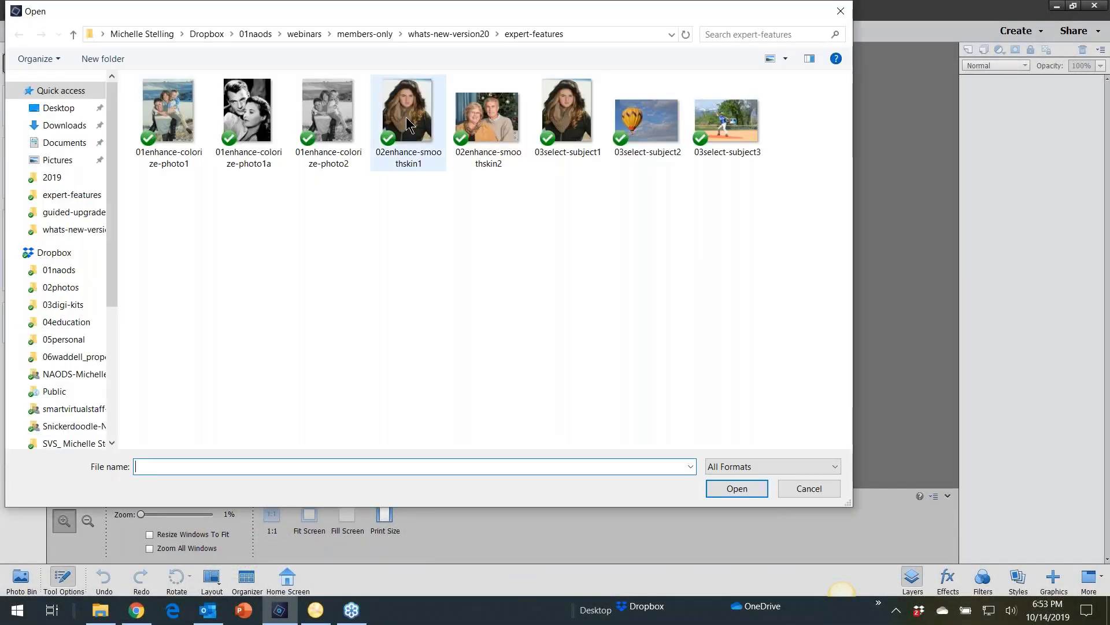
# Step: Open the 02enhance-smoothskin1 portrait and enlarge its document window
pyautogui.click(407, 124)
pyautogui.doubleClick(407, 124)
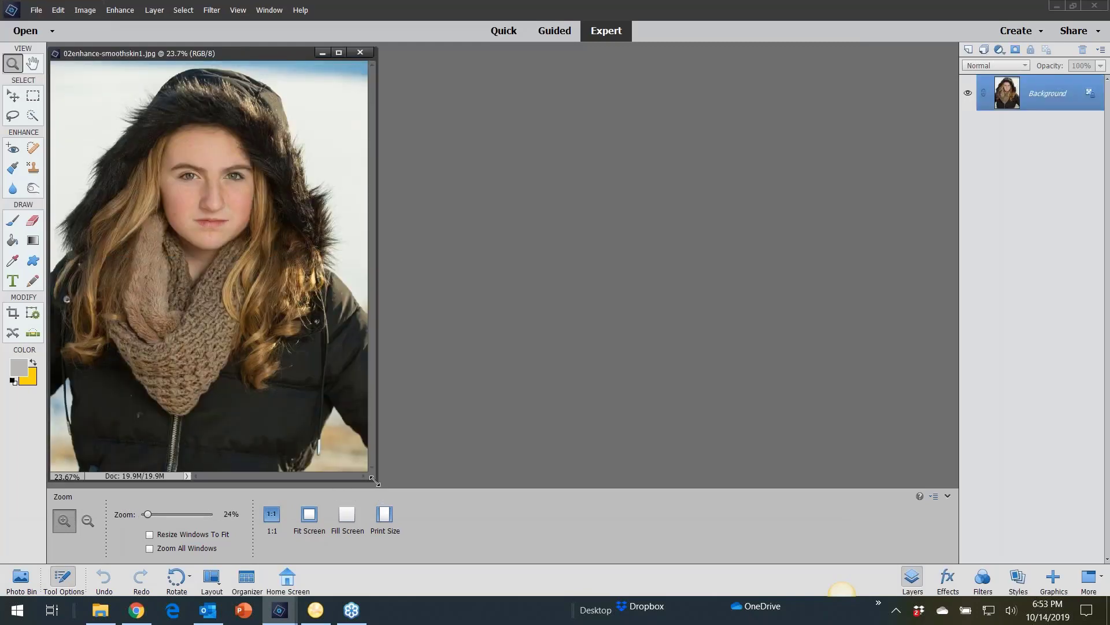
pyautogui.moveTo(376, 481); pyautogui.dragTo(810, 595)
# Step: Zoom in close on the girl's face and forehead
pyautogui.moveTo(439, 309); pyautogui.dragTo(428, 260)
pyautogui.moveTo(413, 190); pyautogui.dragTo(413, 189)
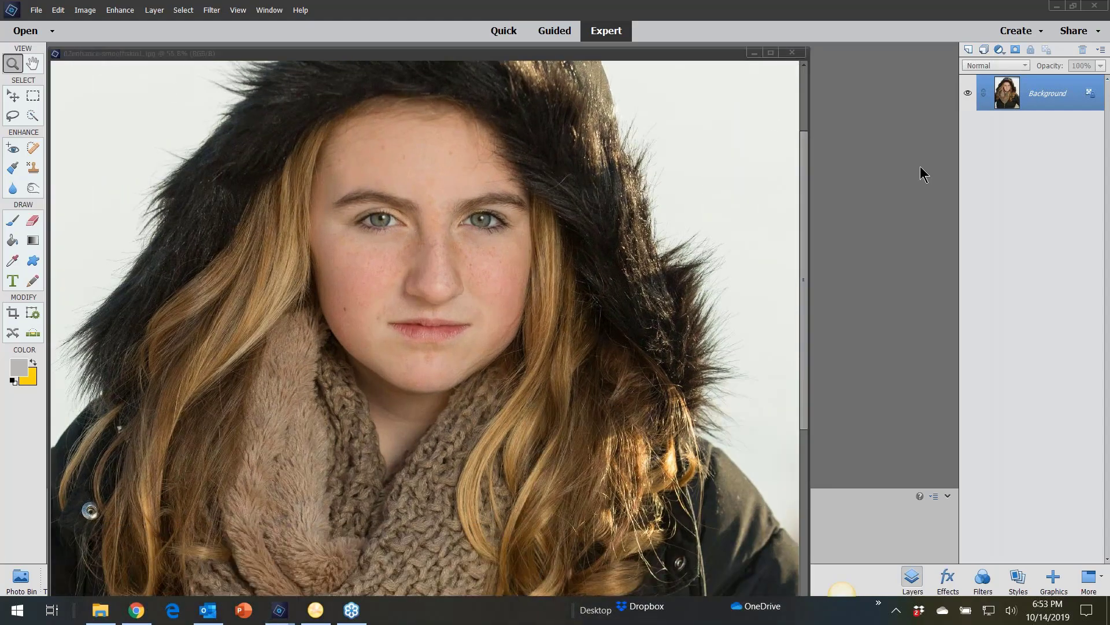
pyautogui.click(557, 244)
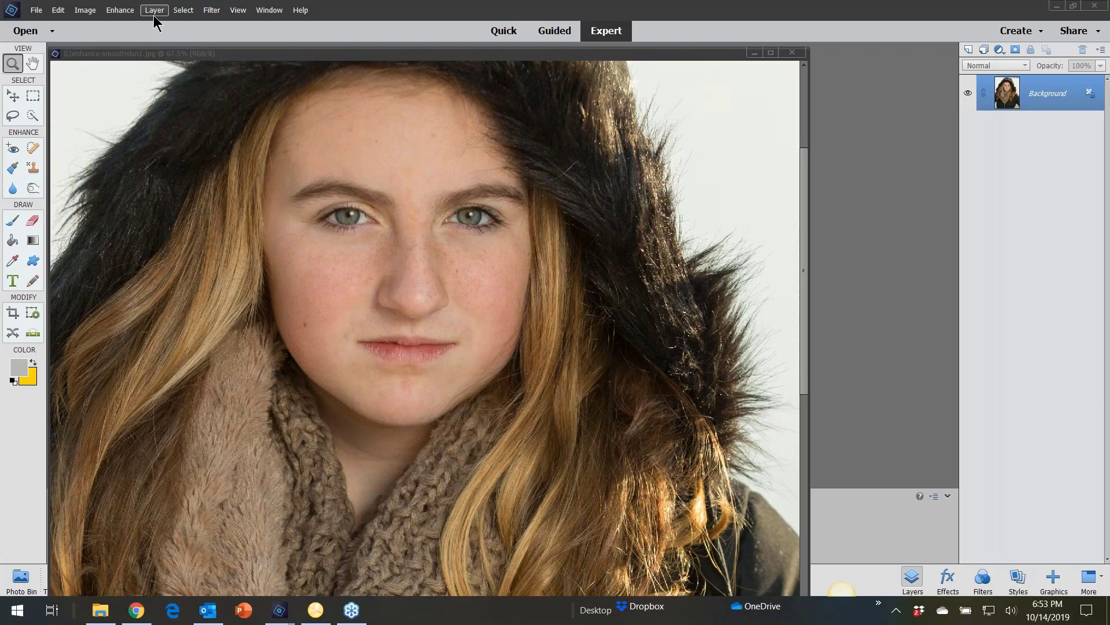
# Step: Open Enhance > Smooth Skin so the girl's face is detected in the preview
pyautogui.click(120, 11)
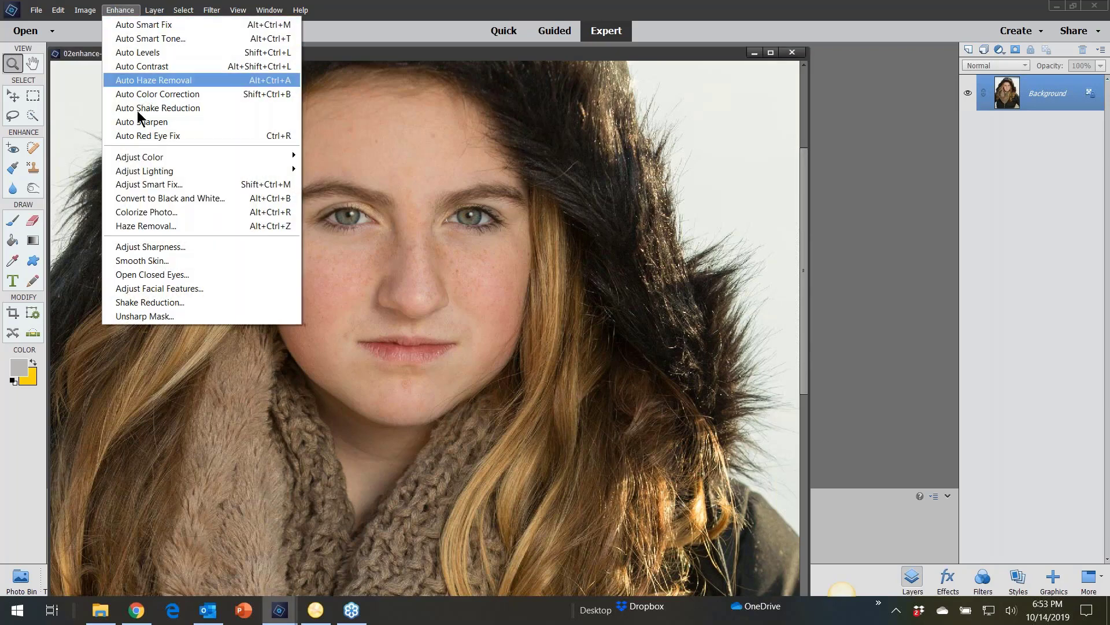
pyautogui.click(137, 261)
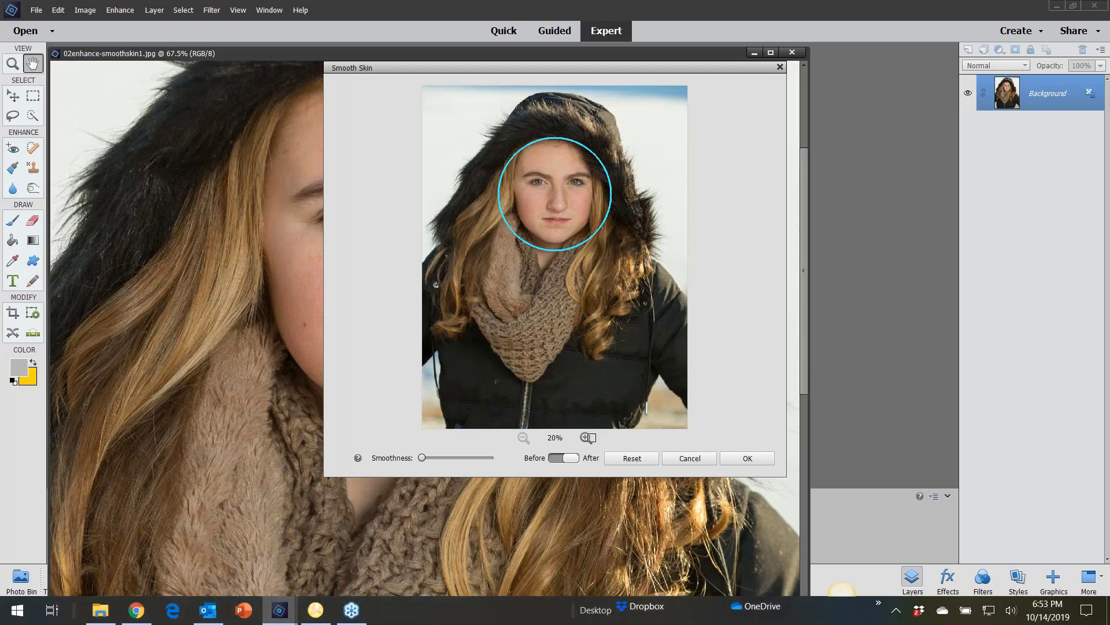
# Step: Zoom the Smooth Skin preview to 100% and set Smoothness to a moderate value
pyautogui.click(586, 438)
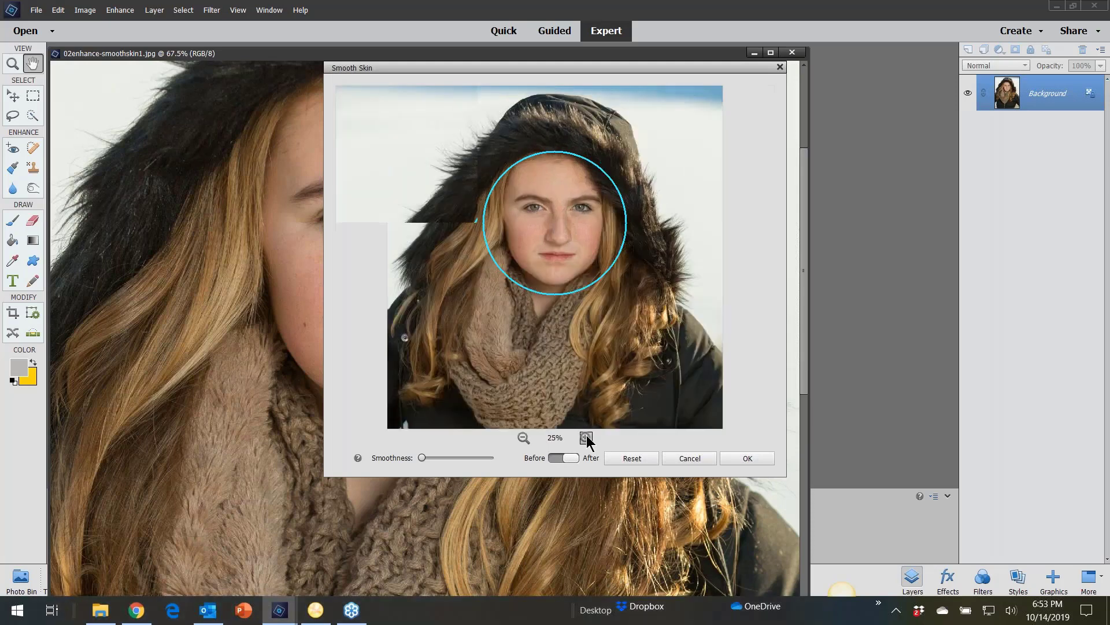
pyautogui.click(586, 437)
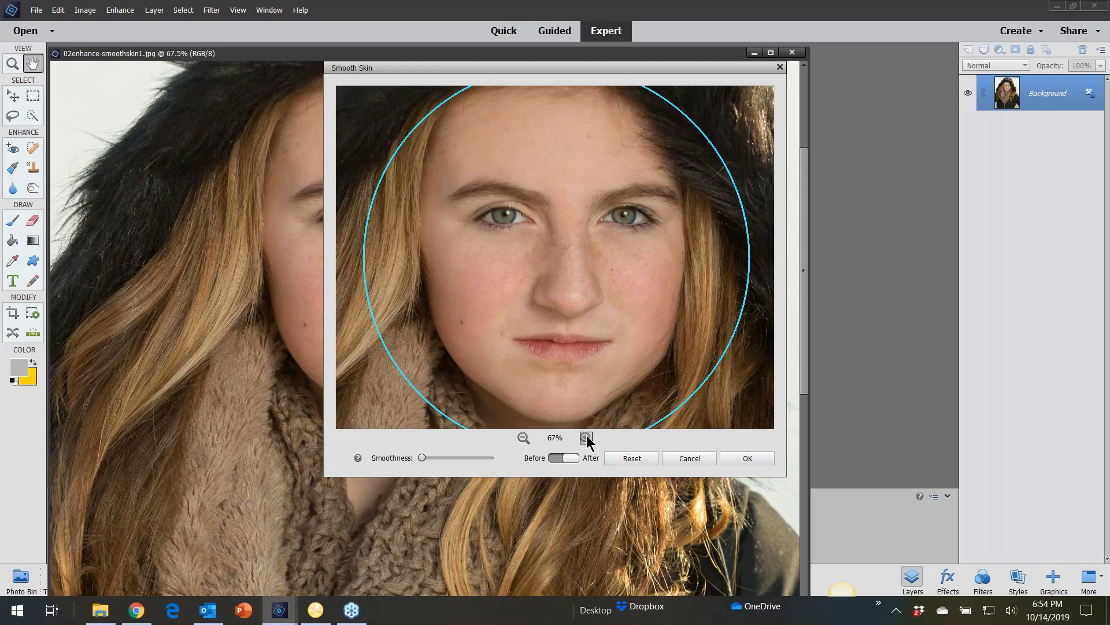
pyautogui.click(587, 438)
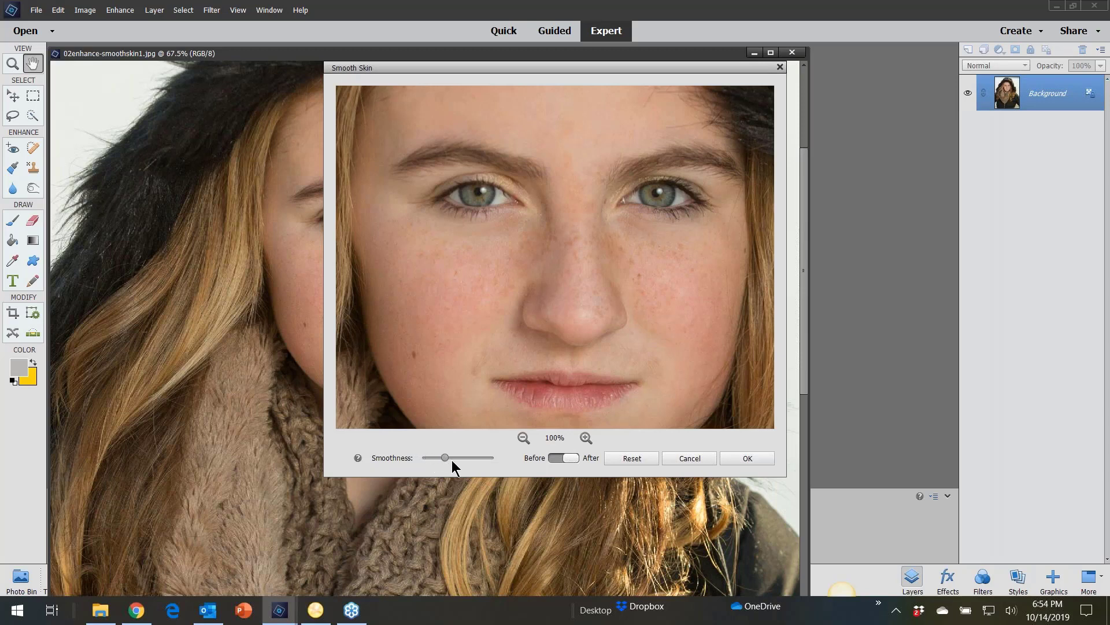
pyautogui.moveTo(452, 460); pyautogui.dragTo(457, 459)
pyautogui.moveTo(491, 457); pyautogui.dragTo(420, 463)
# Step: Apply the skin smoothing to the girl's portrait and zoom back out
pyautogui.click(746, 458)
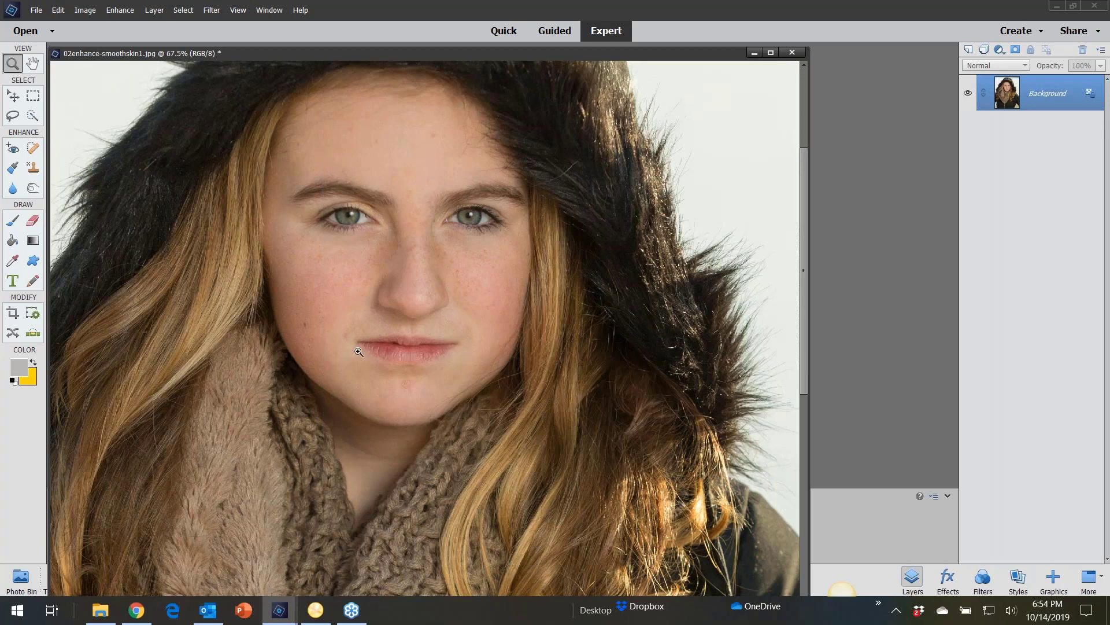
pyautogui.scroll(-4, 456, 316)
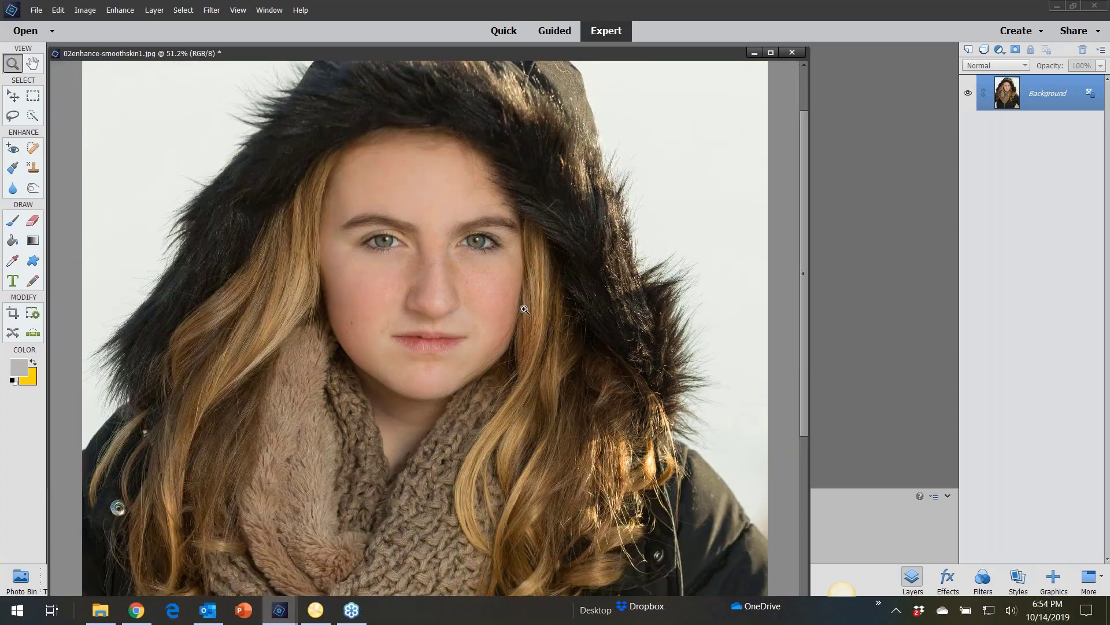
pyautogui.scroll(-3, 525, 312)
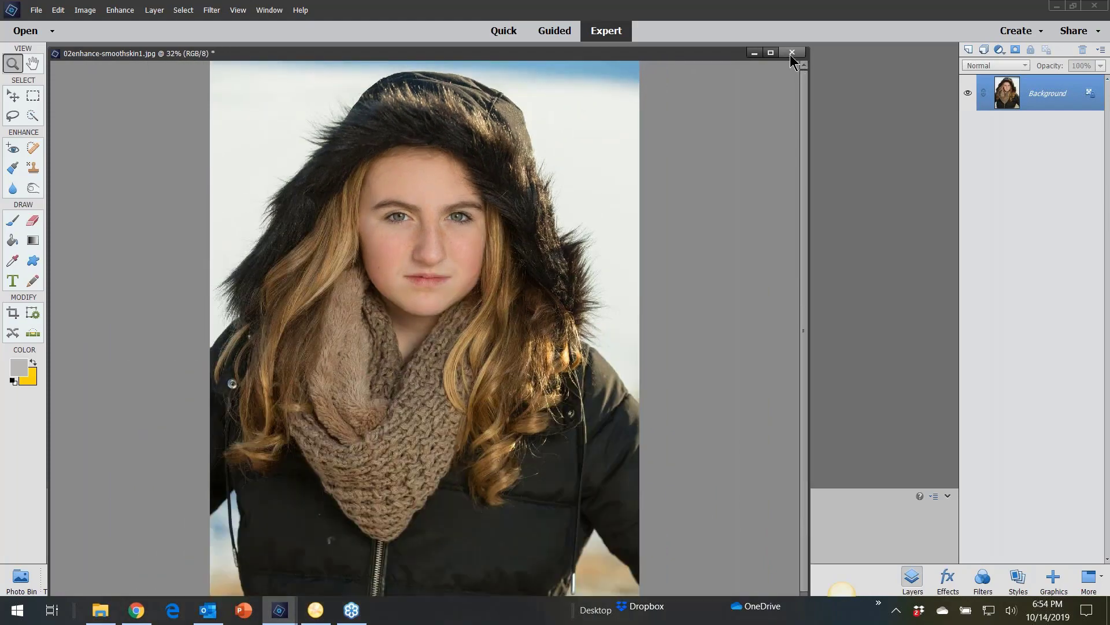
# Step: Close the portrait without saving and bring up File > Open
pyautogui.click(562, 238)
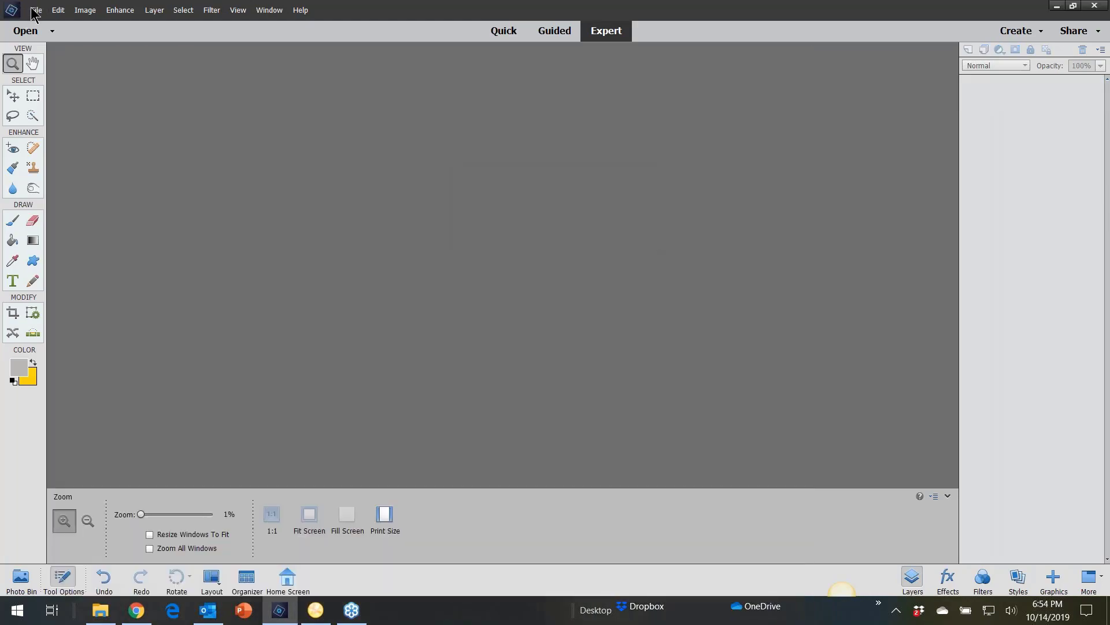
pyautogui.click(36, 10)
pyautogui.click(46, 39)
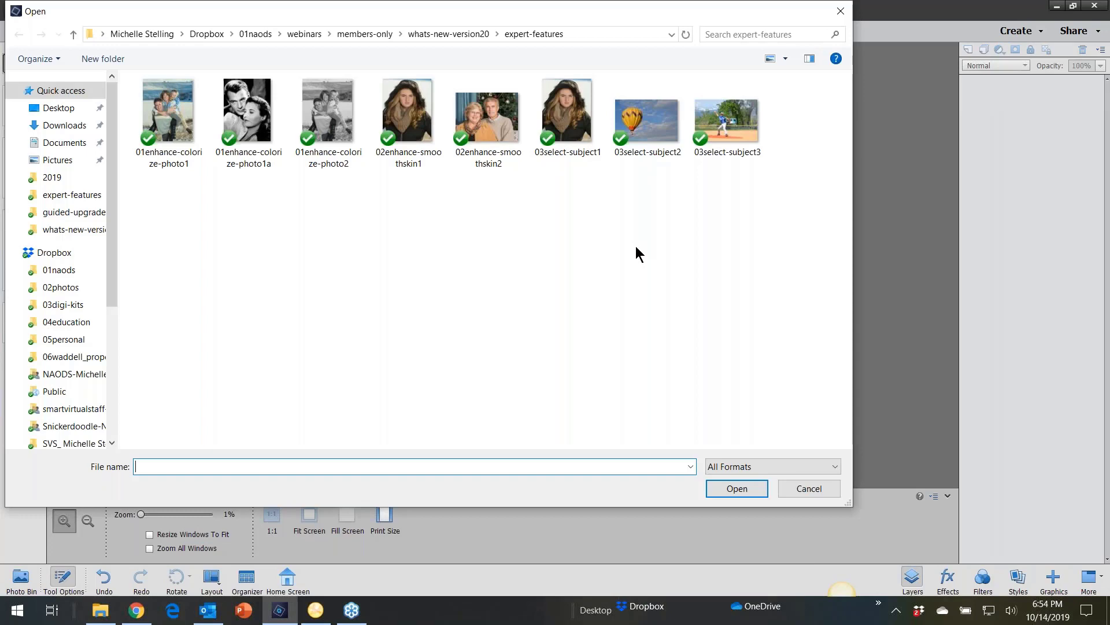
# Step: Open 02enhance-smoothskin2, enlarge its window to fill the workspace, and launch Enhance > Smooth Skin
pyautogui.click(494, 137)
pyautogui.doubleClick(494, 137)
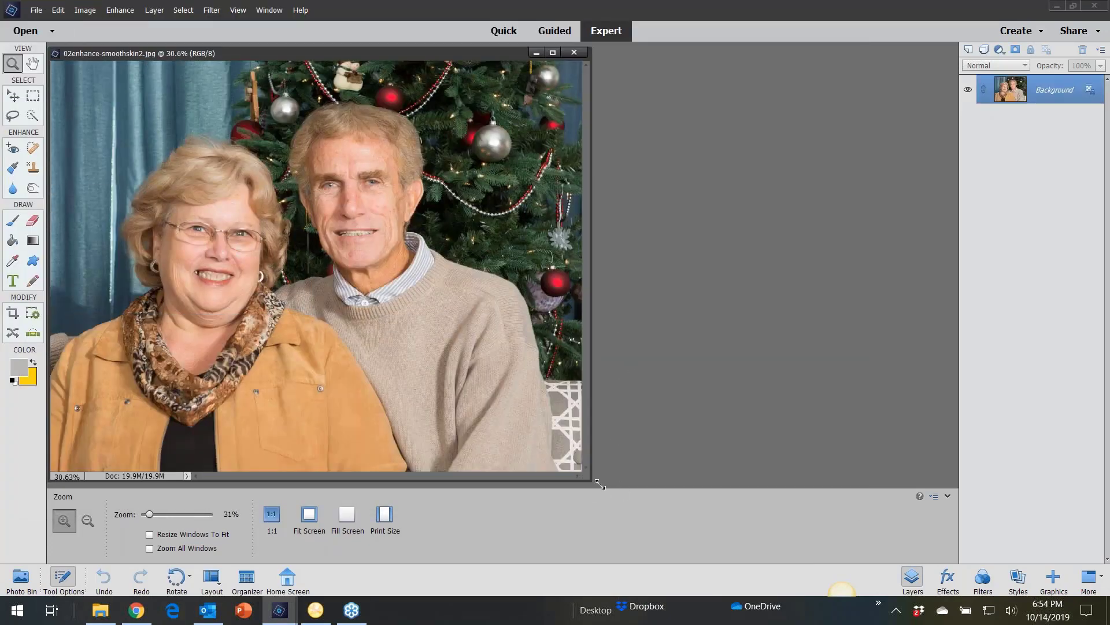
pyautogui.moveTo(591, 481); pyautogui.dragTo(593, 482)
pyautogui.moveTo(930, 583); pyautogui.dragTo(984, 595)
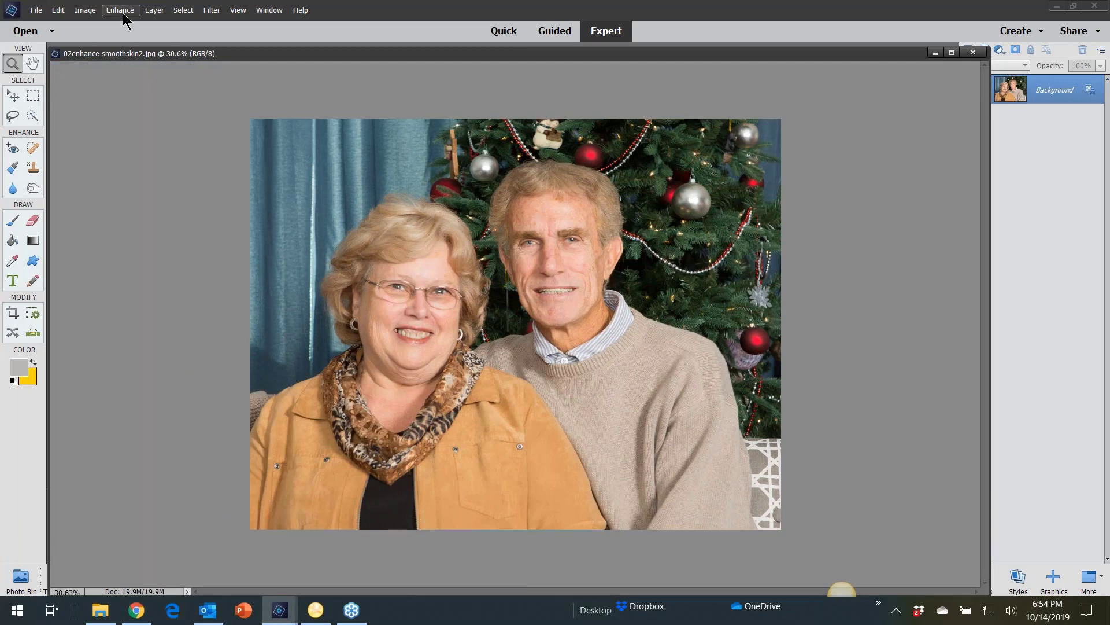
pyautogui.click(121, 10)
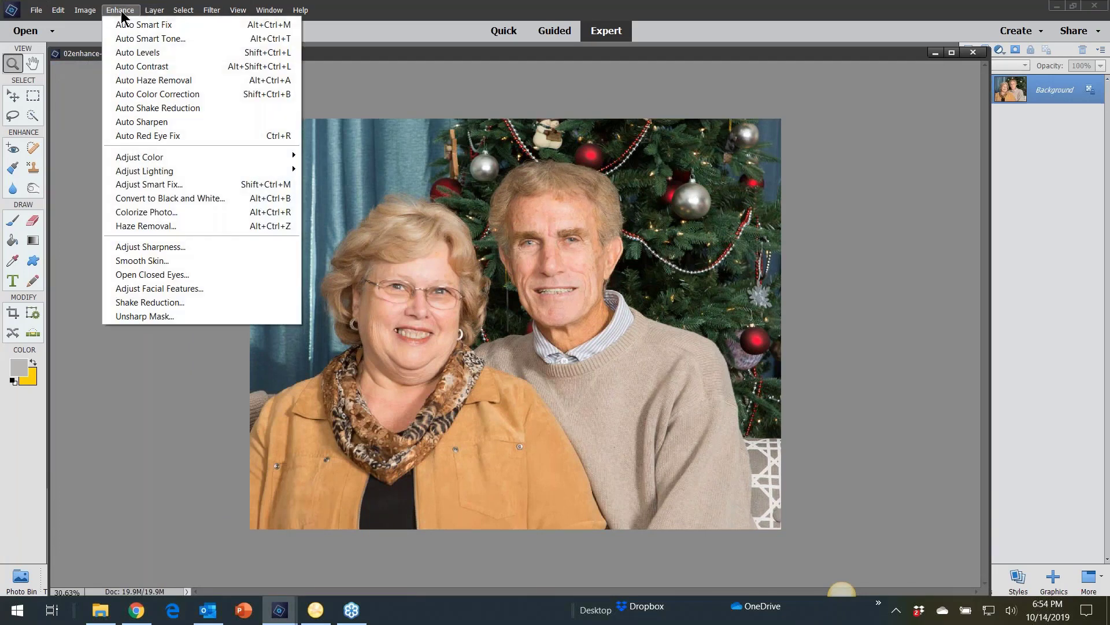
pyautogui.click(156, 261)
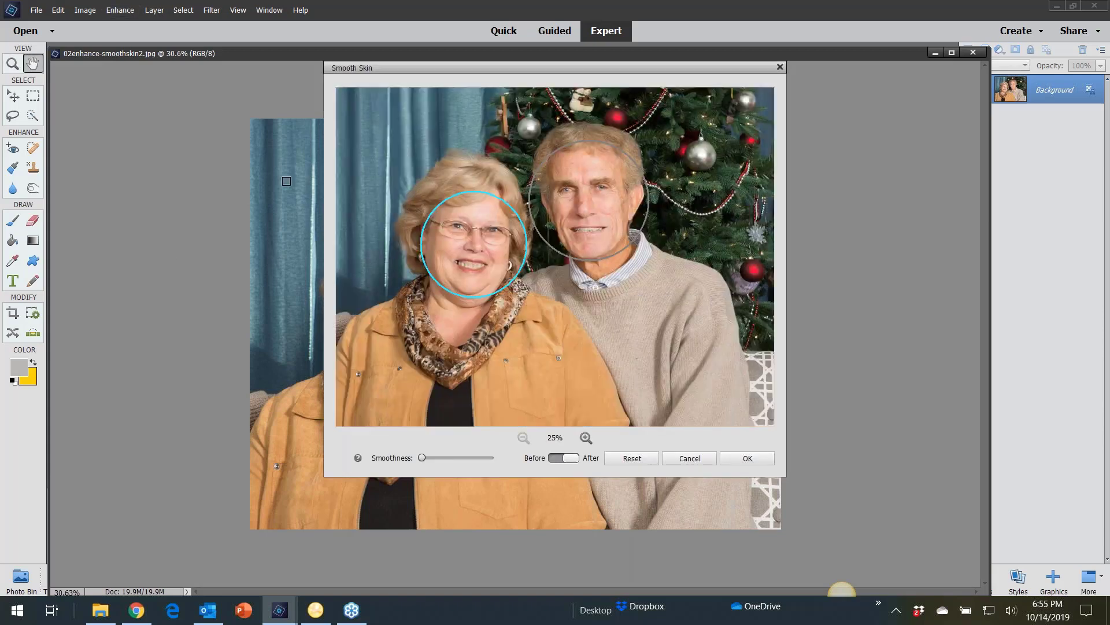
# Step: Zoom the preview to 100% on the woman's face, then pan to the man's face
pyautogui.click(586, 438)
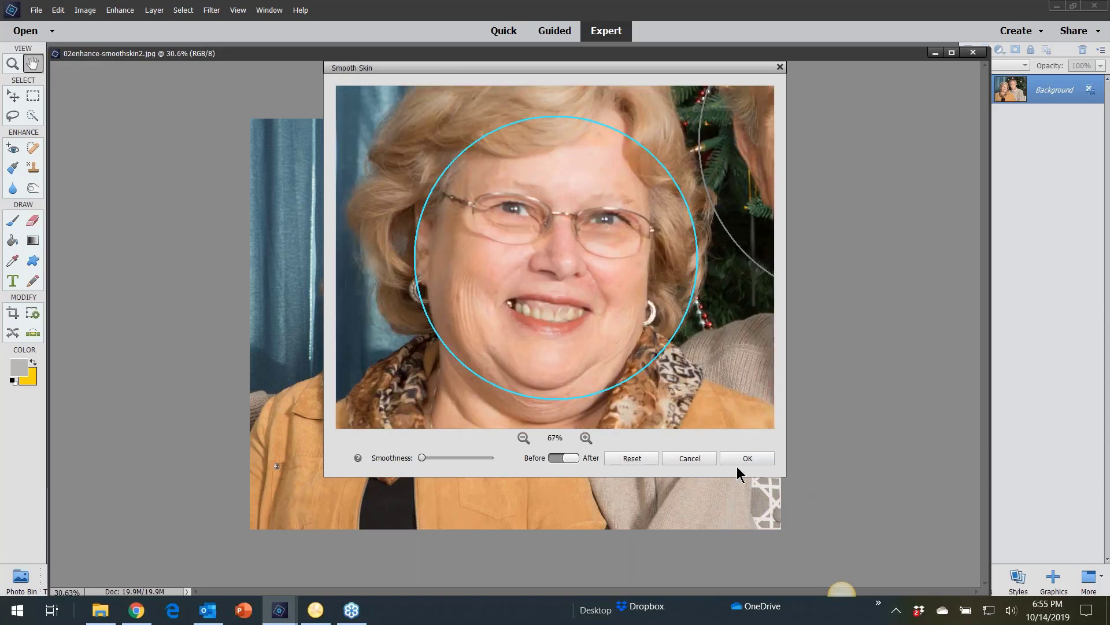
pyautogui.click(585, 438)
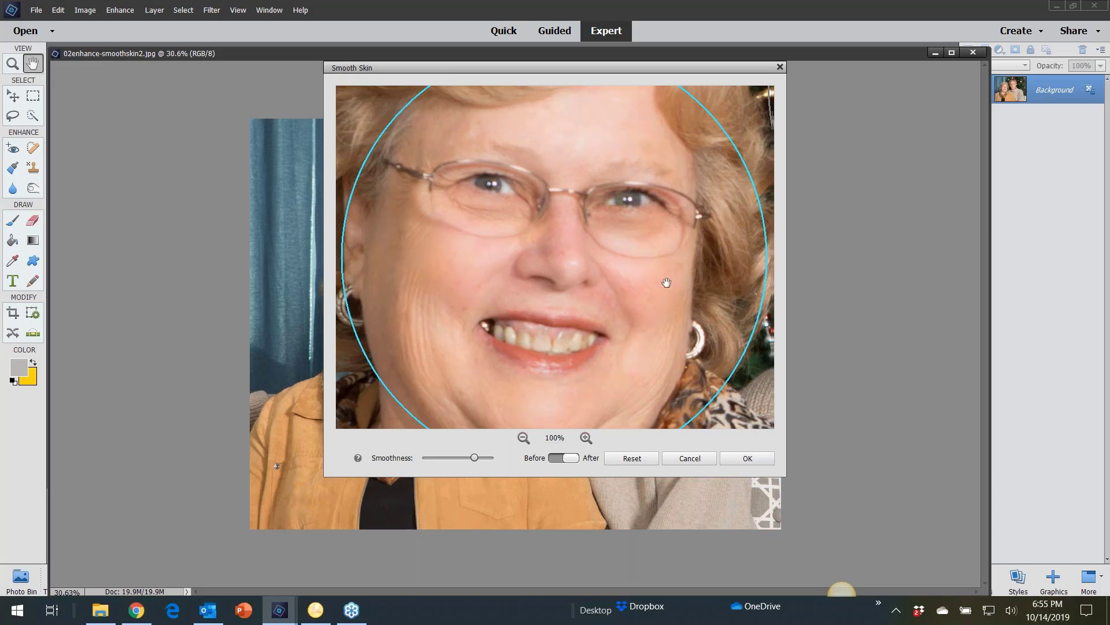
pyautogui.moveTo(665, 280); pyautogui.dragTo(593, 279)
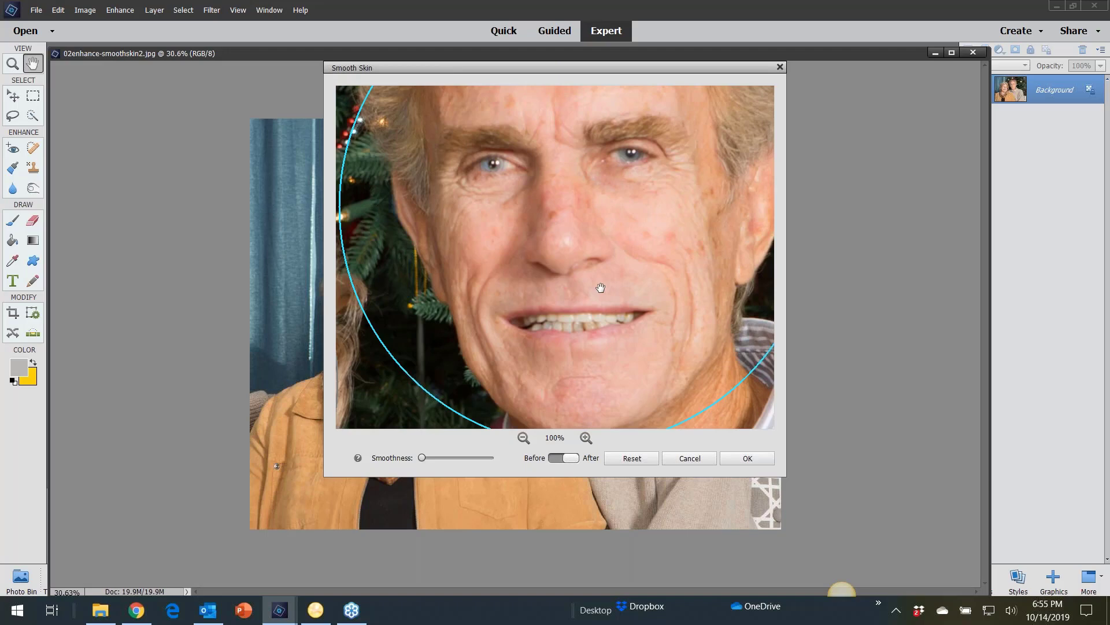
# Step: Raise the Smoothness and toggle Before/After to compare with the original
pyautogui.click(467, 458)
pyautogui.moveTo(468, 457); pyautogui.dragTo(477, 458)
pyautogui.click(554, 457)
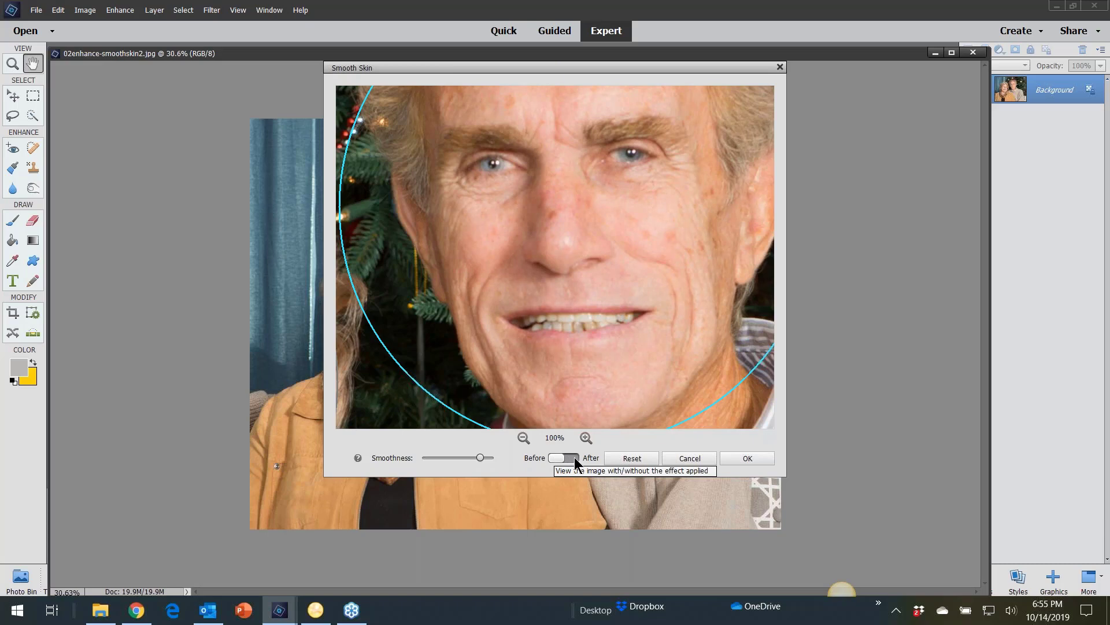
pyautogui.click(574, 457)
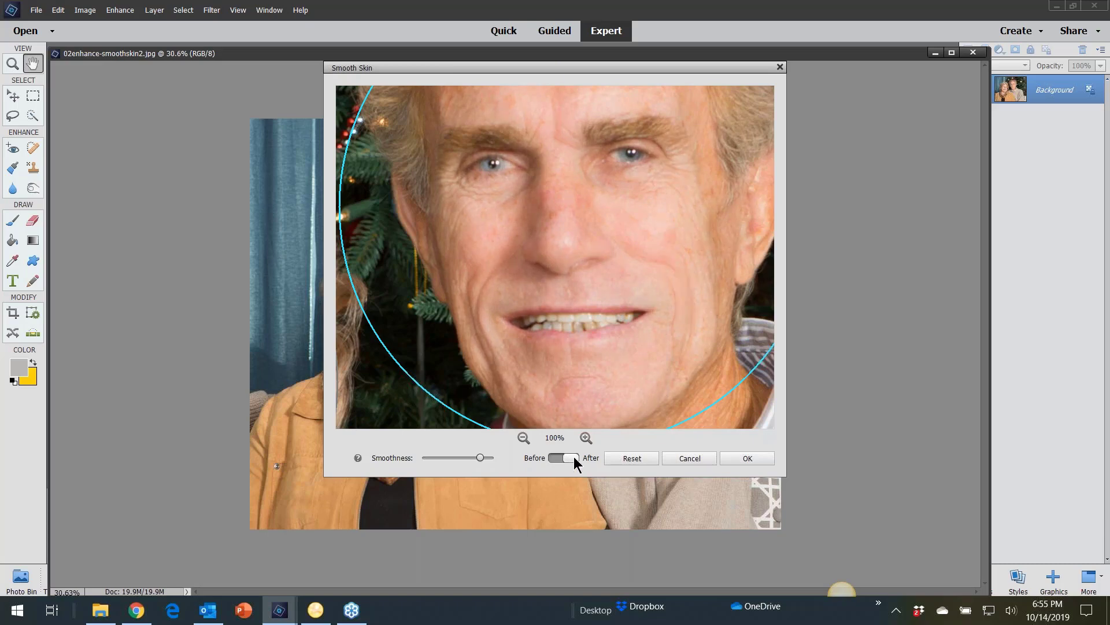
pyautogui.click(569, 456)
# Step: Apply Smooth Skin to the couple's photo and zoom in on their faces
pyautogui.click(747, 458)
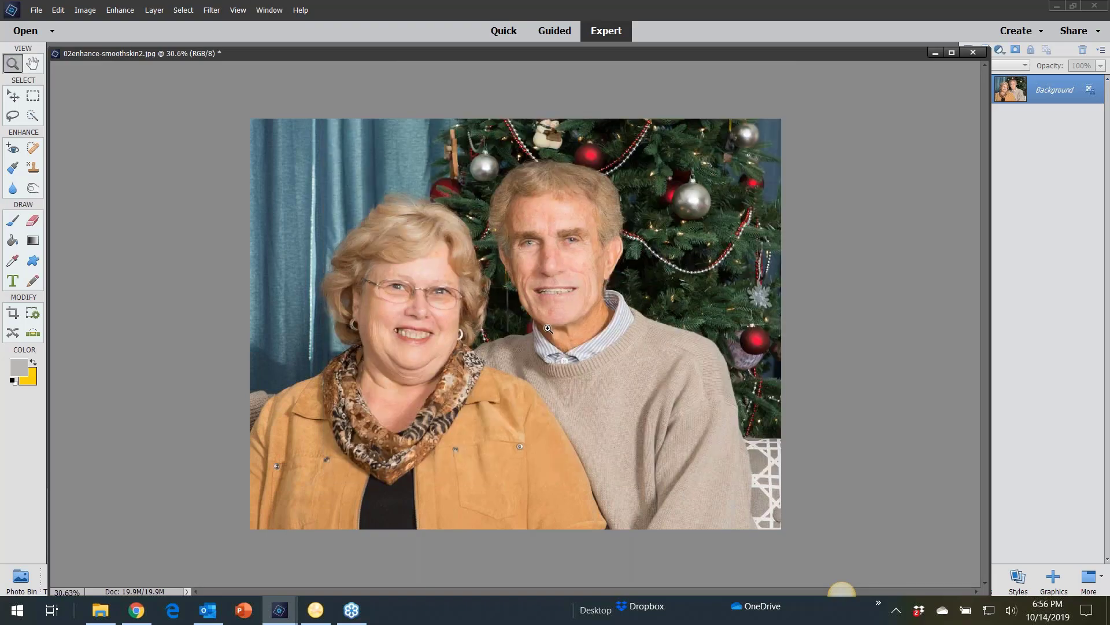
pyautogui.hotkey('ctrl', '=')
pyautogui.moveTo(493, 288); pyautogui.dragTo(473, 281)
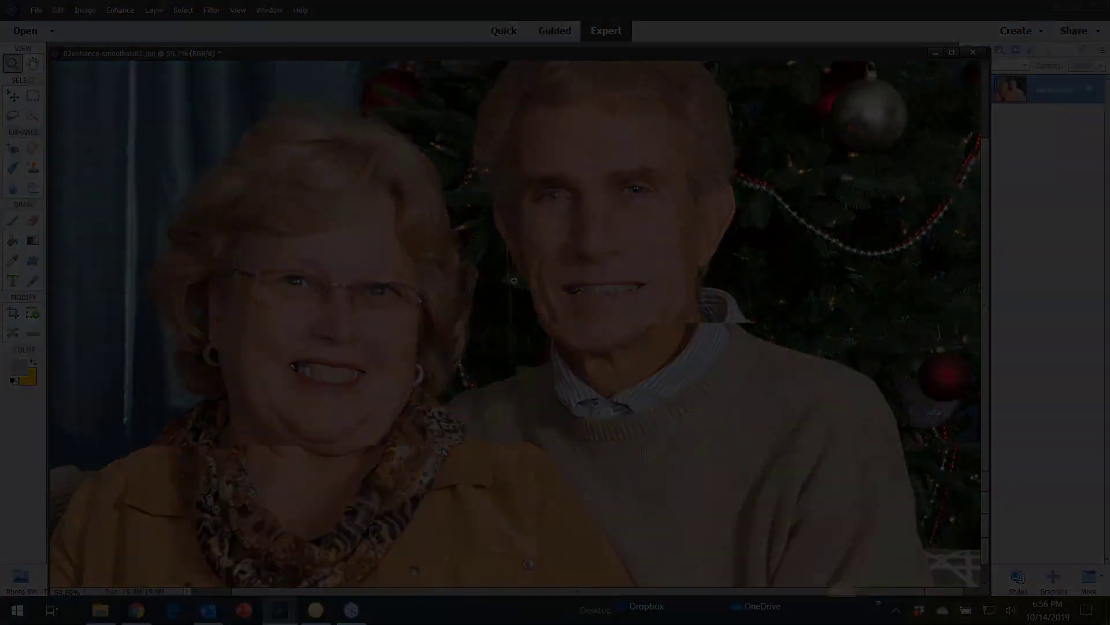